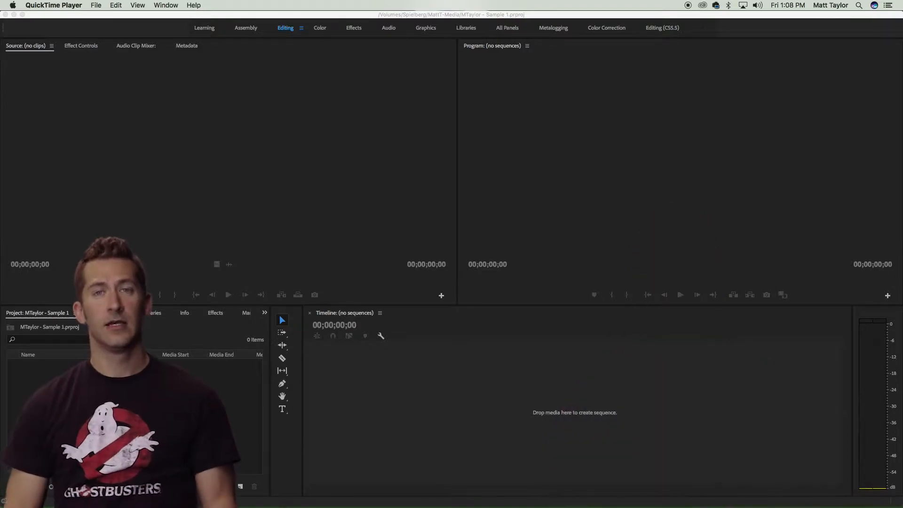
Open the General page of the application preferences
click(259, 145)
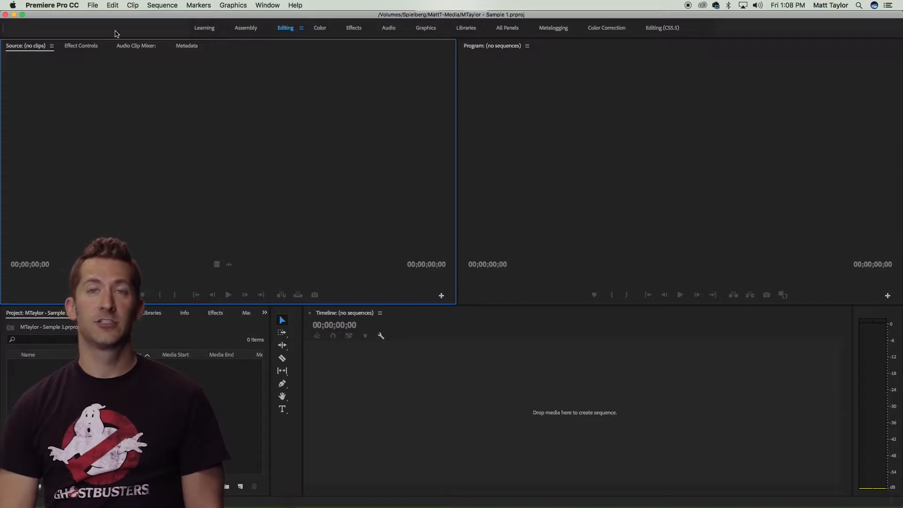
click(92, 5)
mouse_move(76, 6)
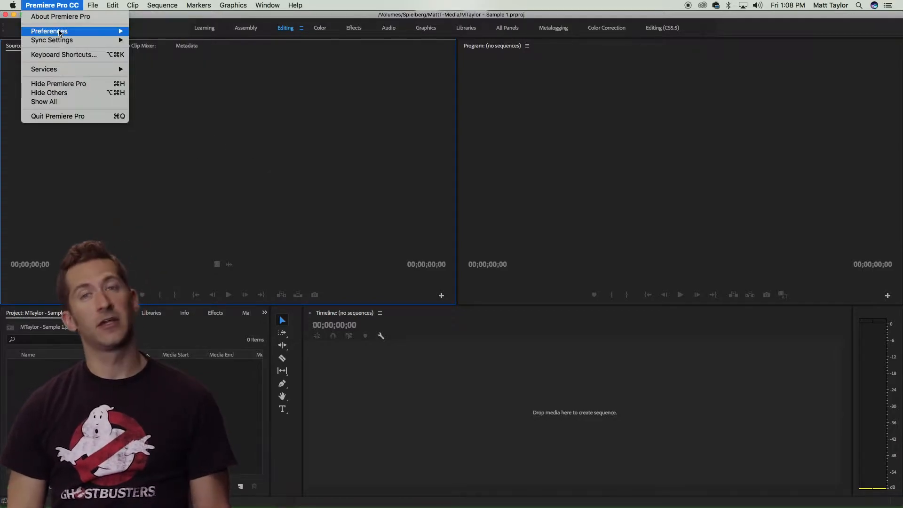
mouse_move(81, 33)
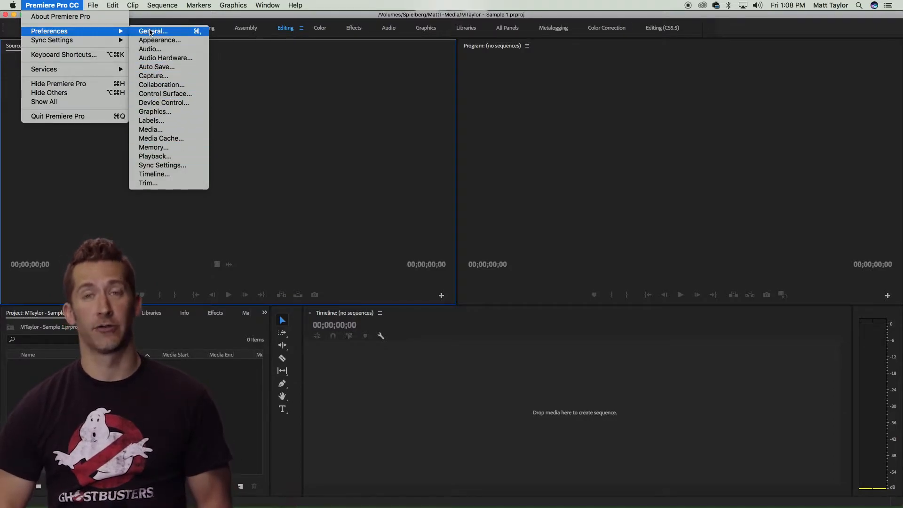
click(151, 31)
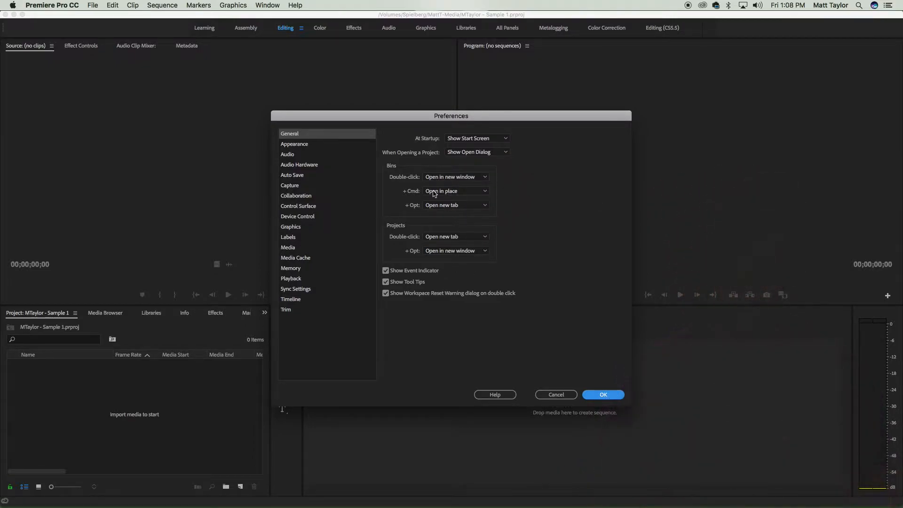
In the Appearance preferences, reset the brightness and interactive controls to default and set the focus indicators to the darkest level
click(292, 146)
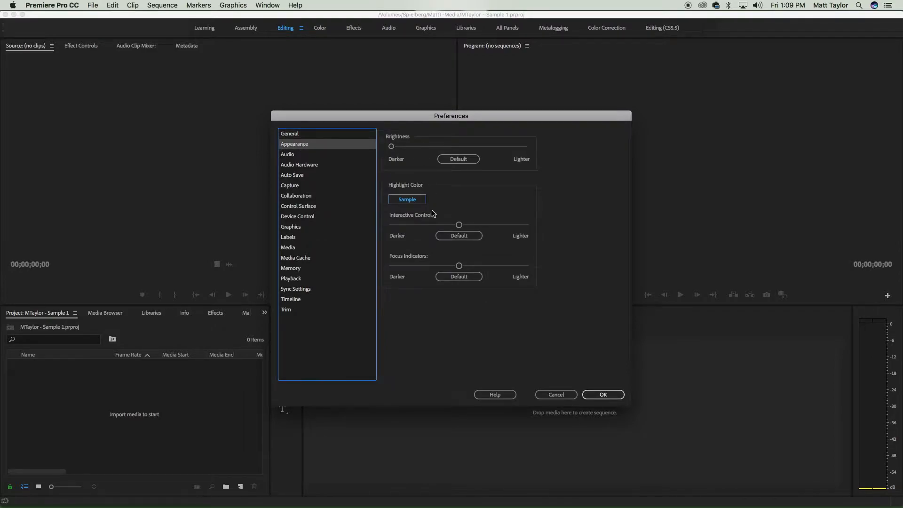
drag(390, 150, 367, 149)
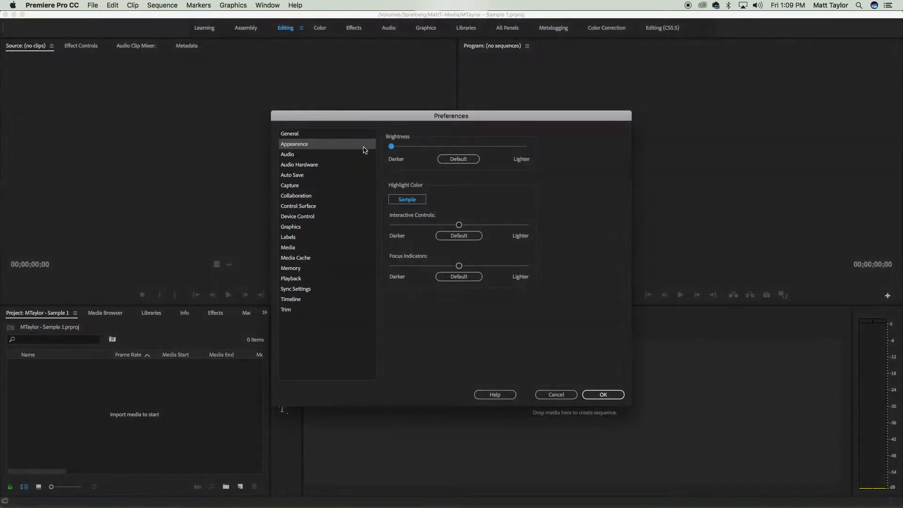
click(456, 160)
mouse_move(459, 225)
mouse_down()
mouse_move(389, 226)
mouse_move(490, 225)
mouse_move(375, 216)
mouse_move(528, 221)
mouse_move(410, 223)
mouse_move(528, 226)
mouse_move(464, 225)
mouse_up()
click(460, 236)
drag(460, 265, 389, 267)
Check the available default output devices in the Audio Hardware preferences, keeping Built-in Output selected
click(311, 165)
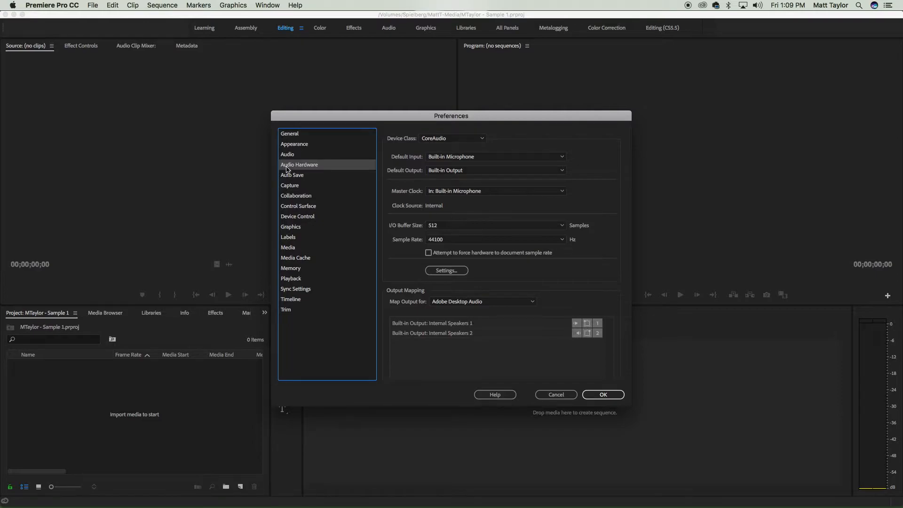
click(476, 171)
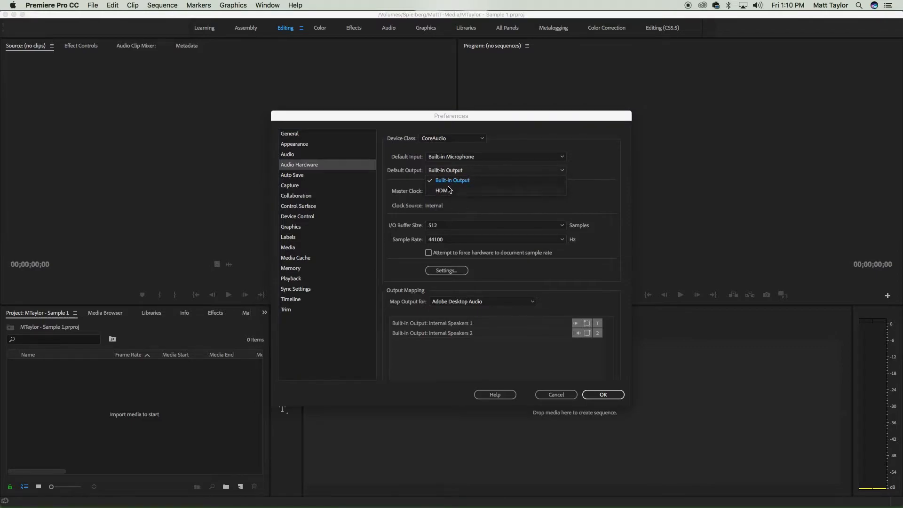
click(596, 166)
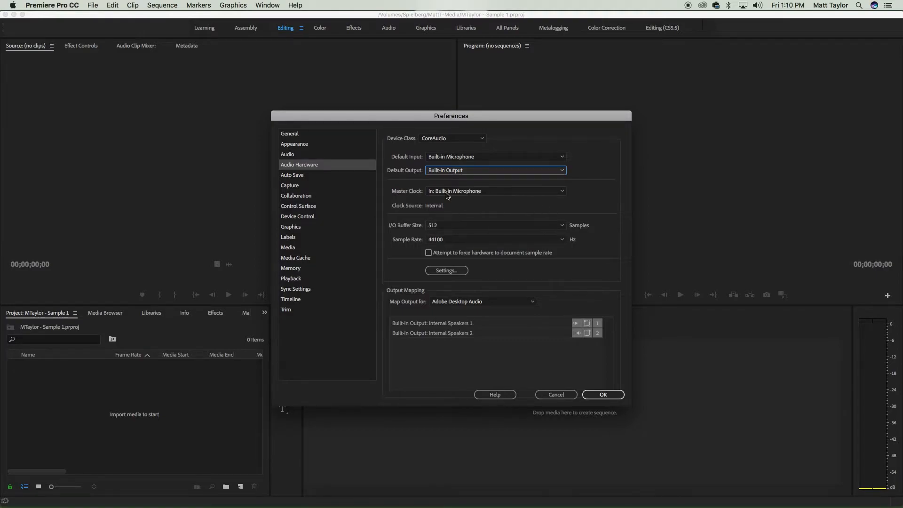
Review the Auto Save options, followed by the Control Surface, Device Control and Graphics preferences
click(303, 175)
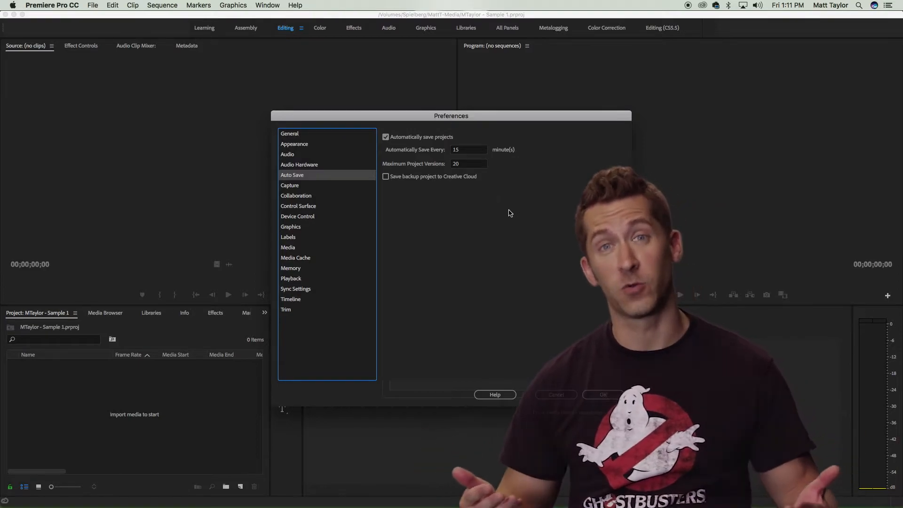
click(474, 166)
click(480, 211)
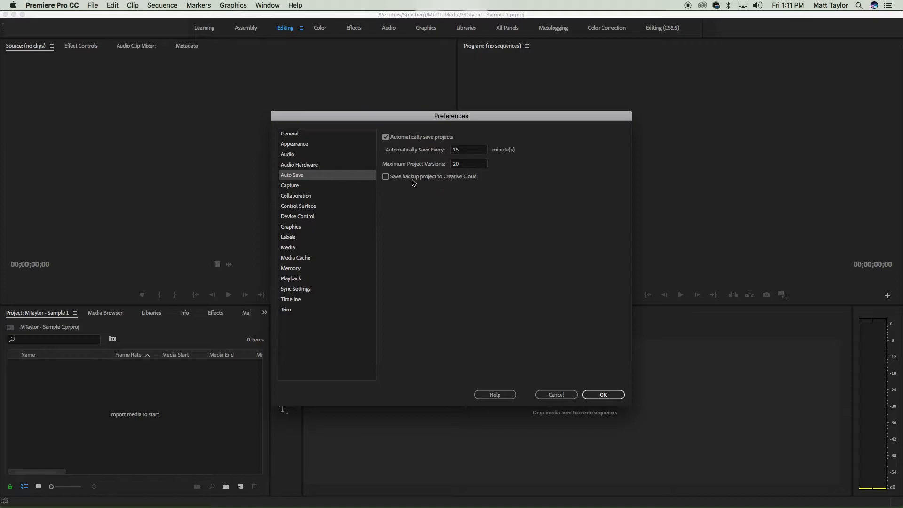
click(342, 207)
click(308, 219)
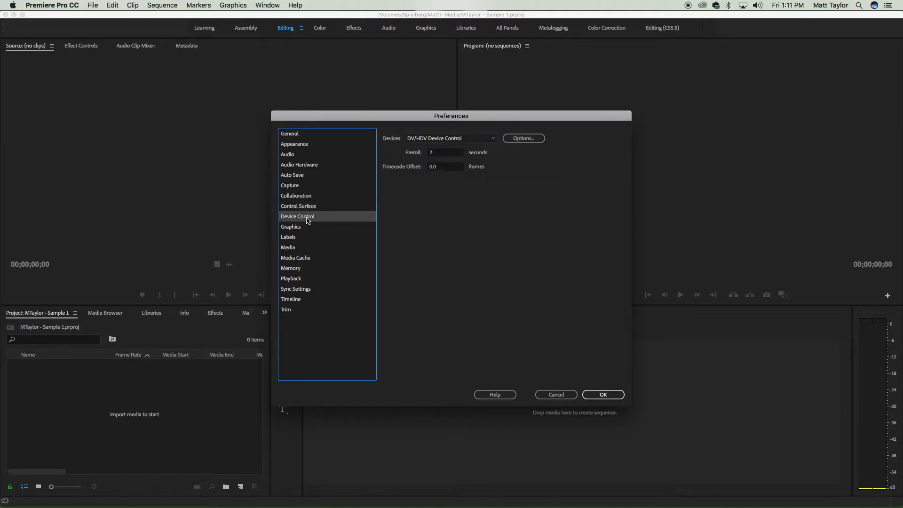
click(289, 229)
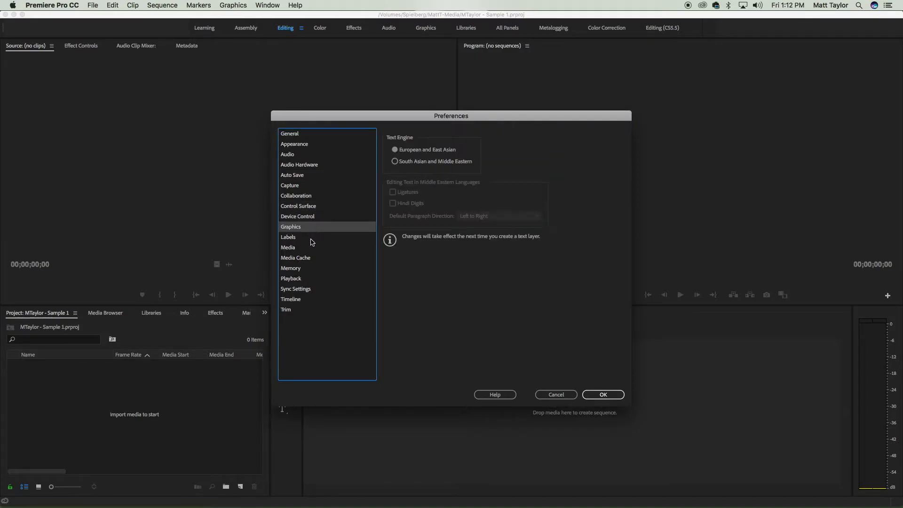
Review the Labels preferences, including the default label color choices for movies and sequences
click(300, 239)
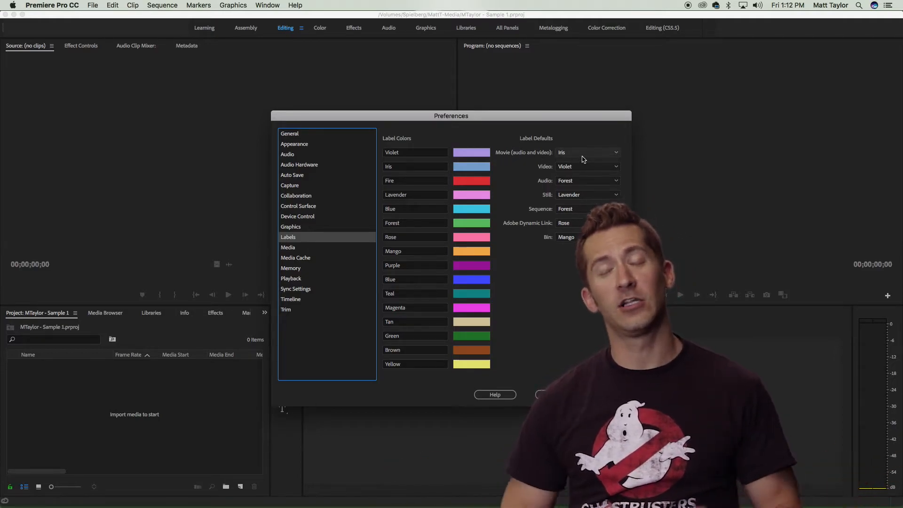
click(567, 155)
key(Escape)
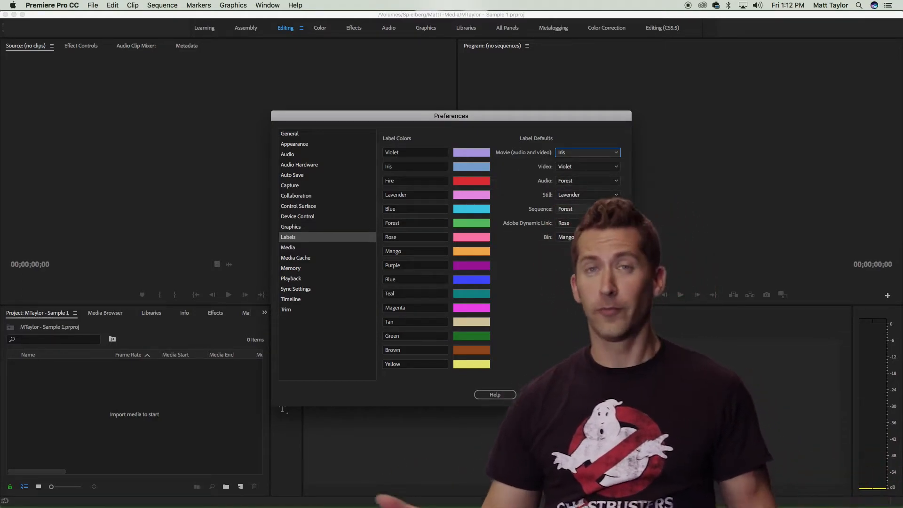
click(604, 209)
click(511, 301)
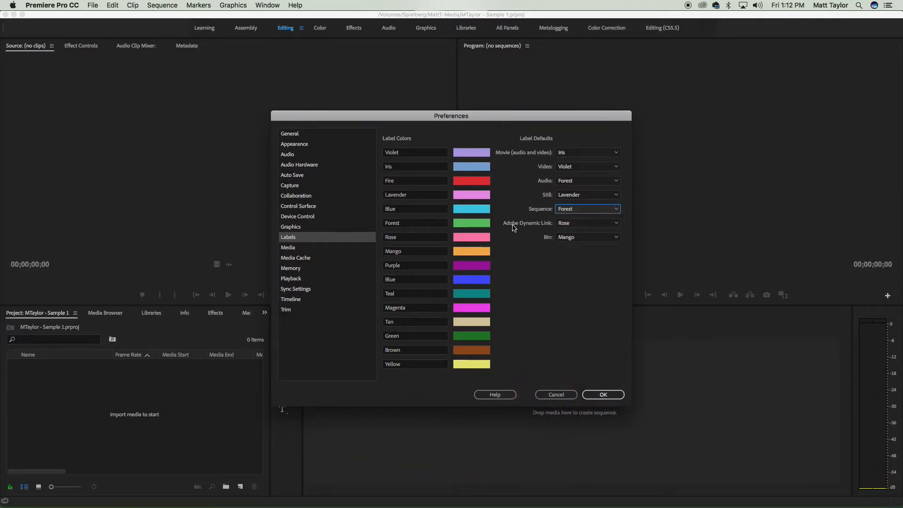
In the Media preferences, check the indeterminate media timebase choices and set the frame count to Start at 1
click(294, 248)
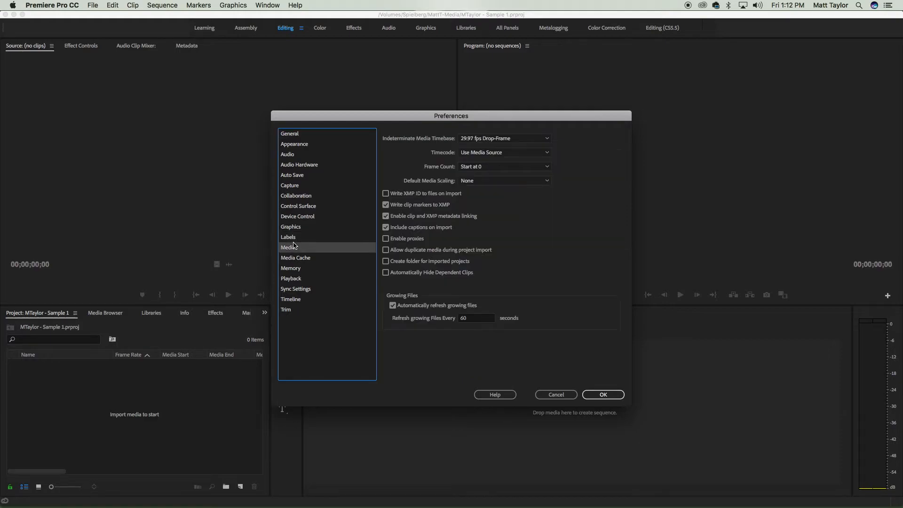
click(511, 143)
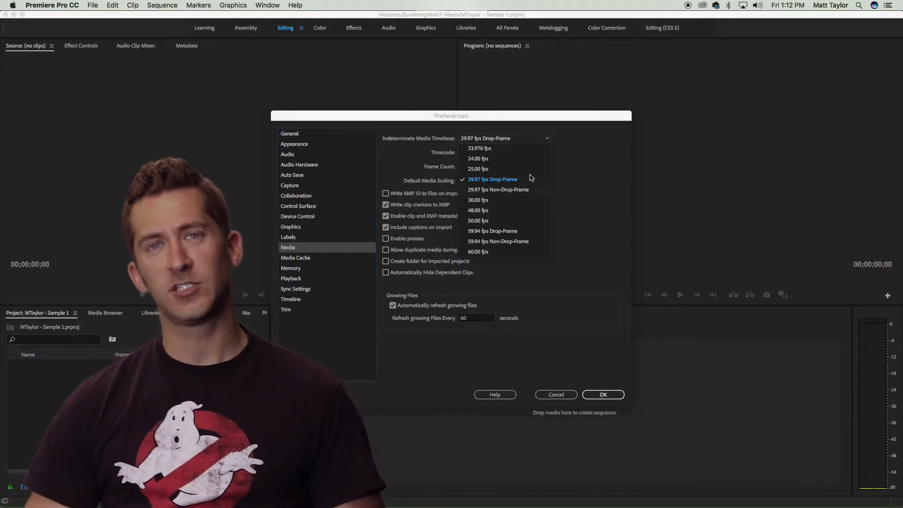
click(520, 141)
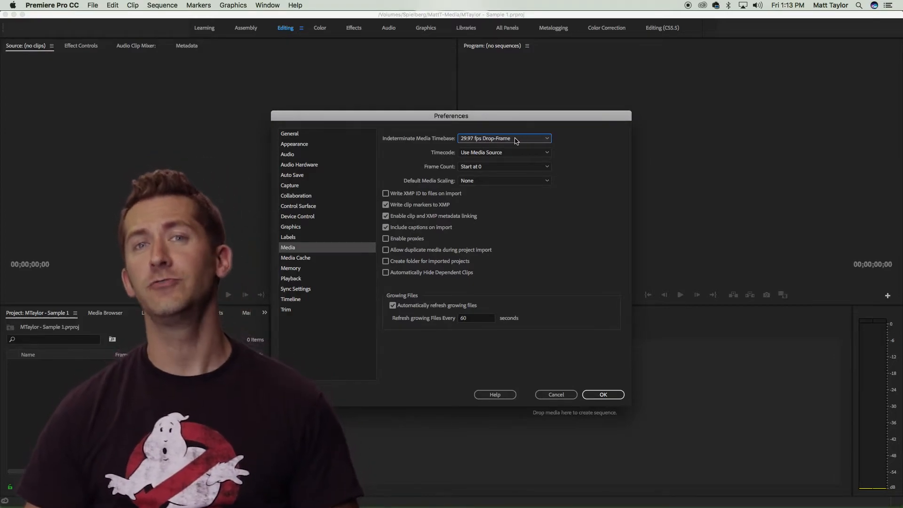
click(506, 167)
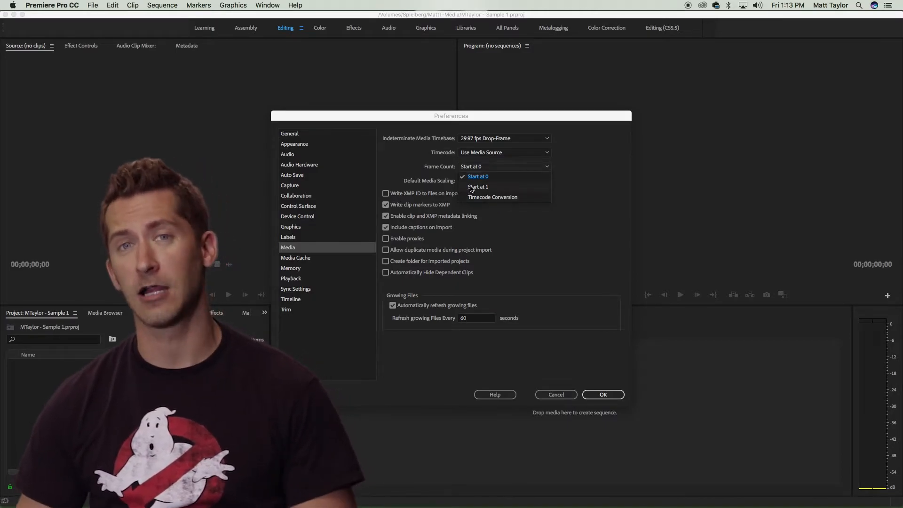
click(604, 180)
click(530, 166)
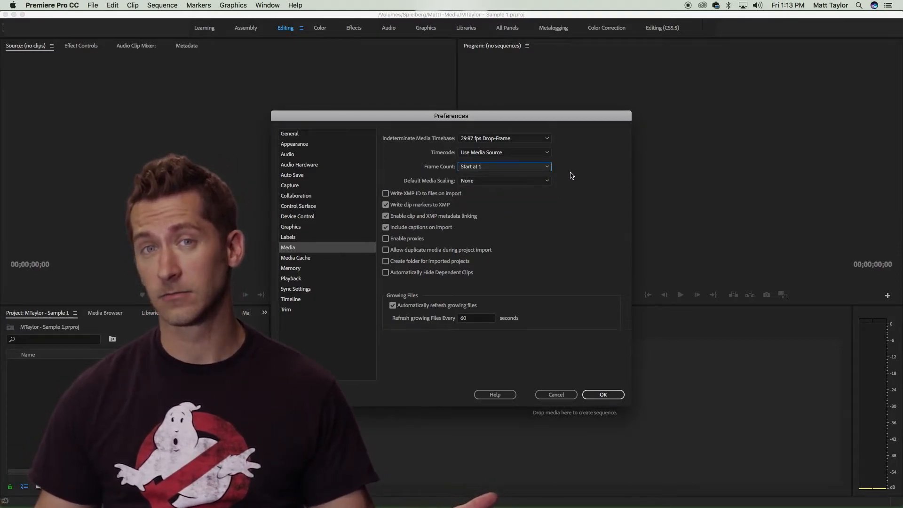
Set the location of the media cache files to the 6Temp folder on Macintosh HD
click(306, 259)
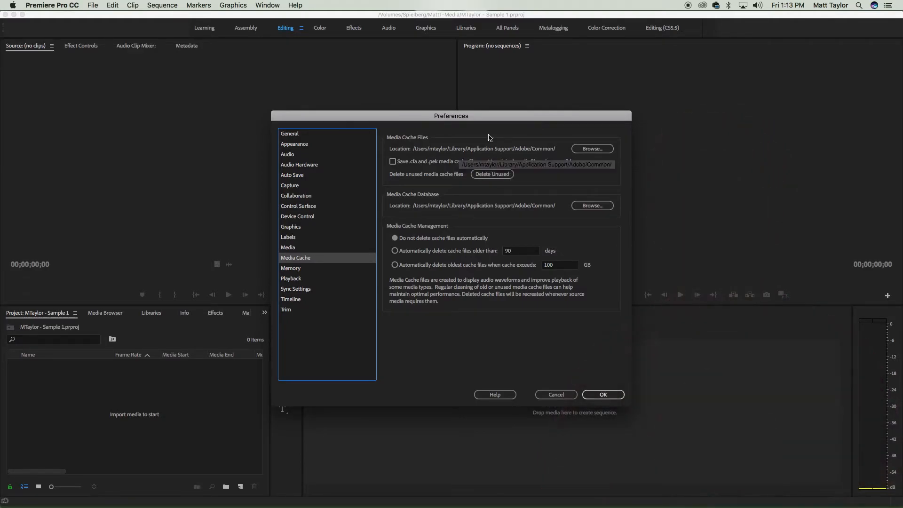
click(592, 149)
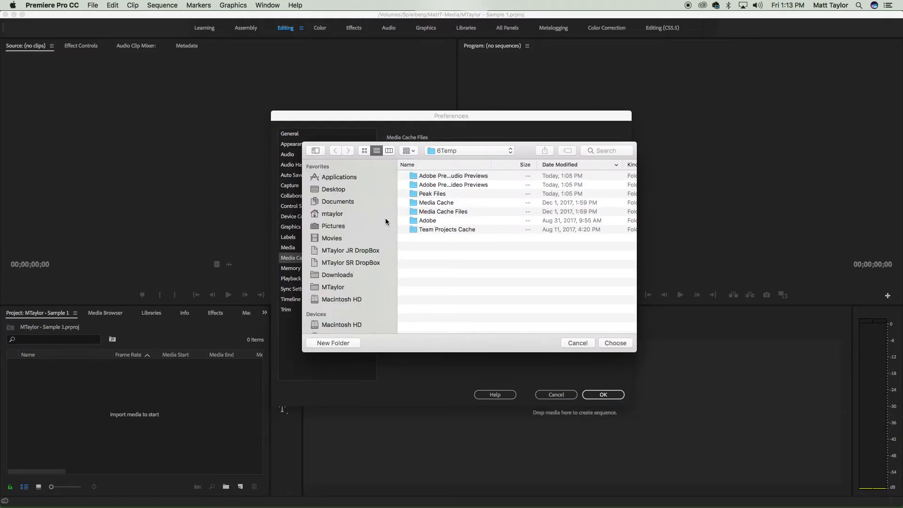
click(359, 324)
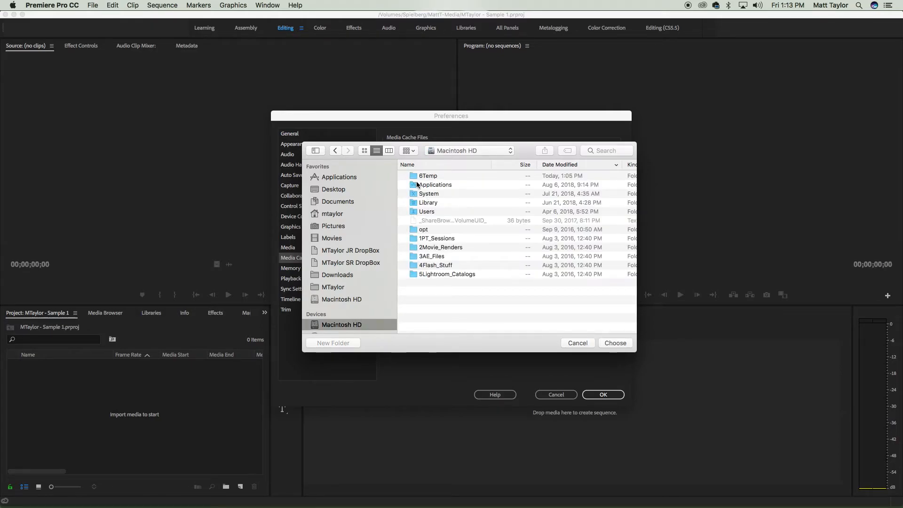
double_click(416, 177)
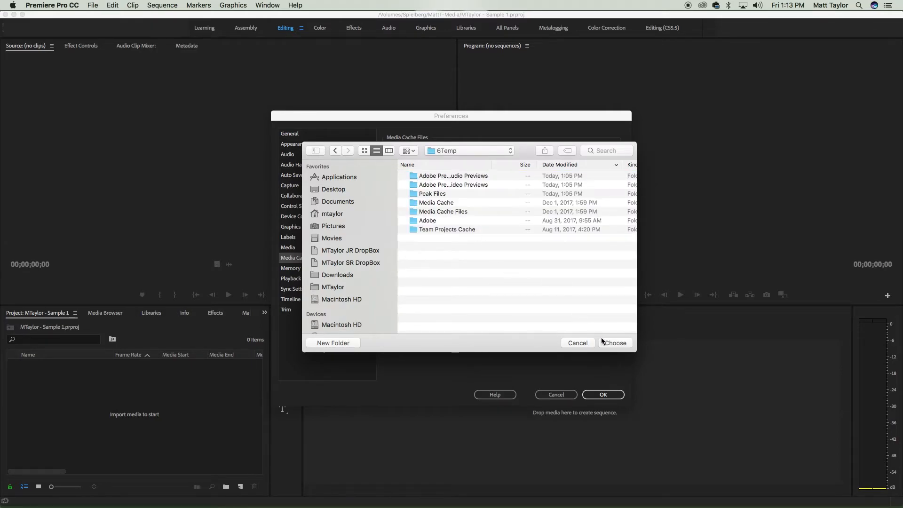
click(611, 343)
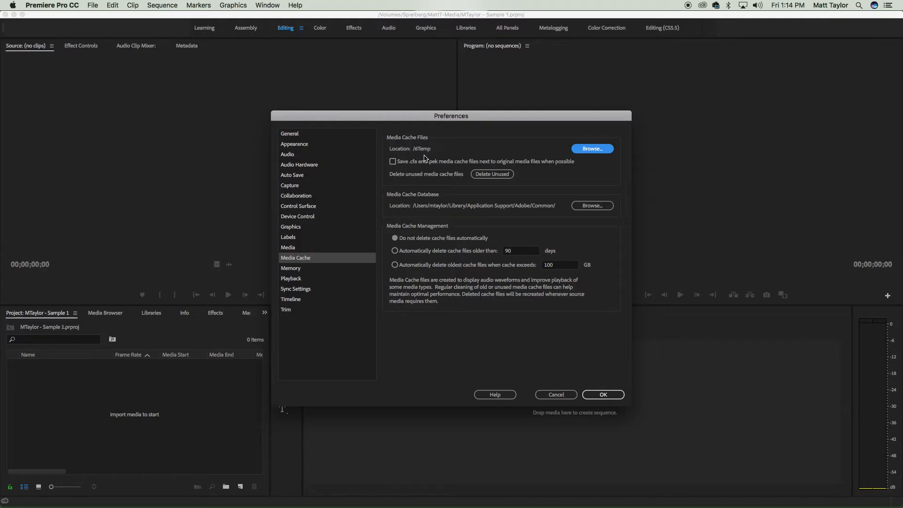
Set the media cache database location to the 6Temp folder and delete the existing database
click(592, 205)
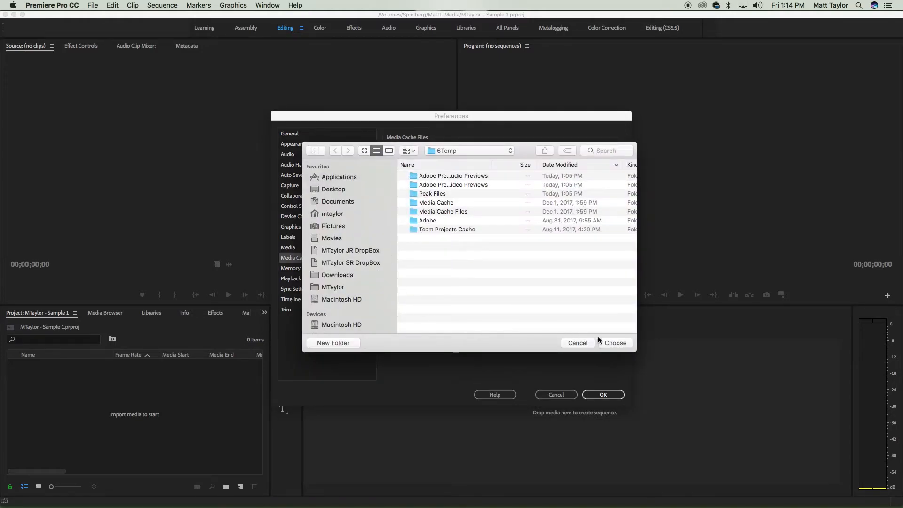
click(611, 342)
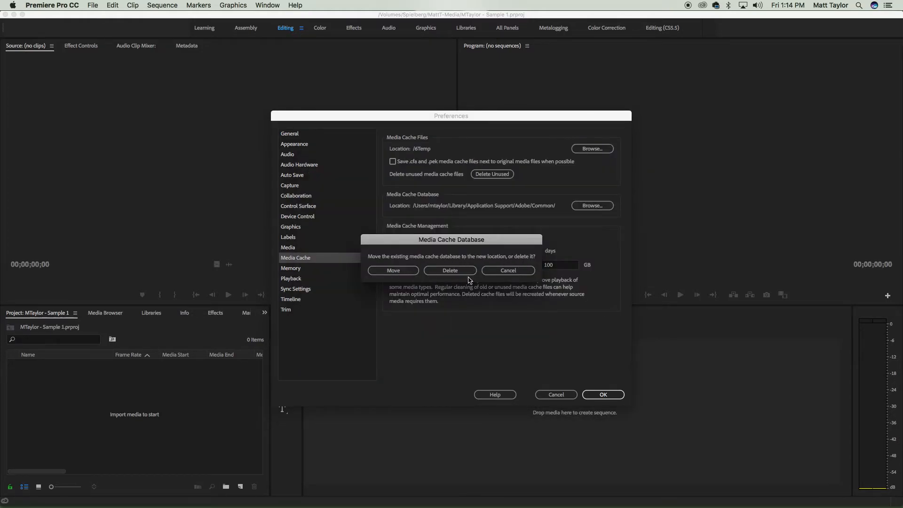
click(449, 271)
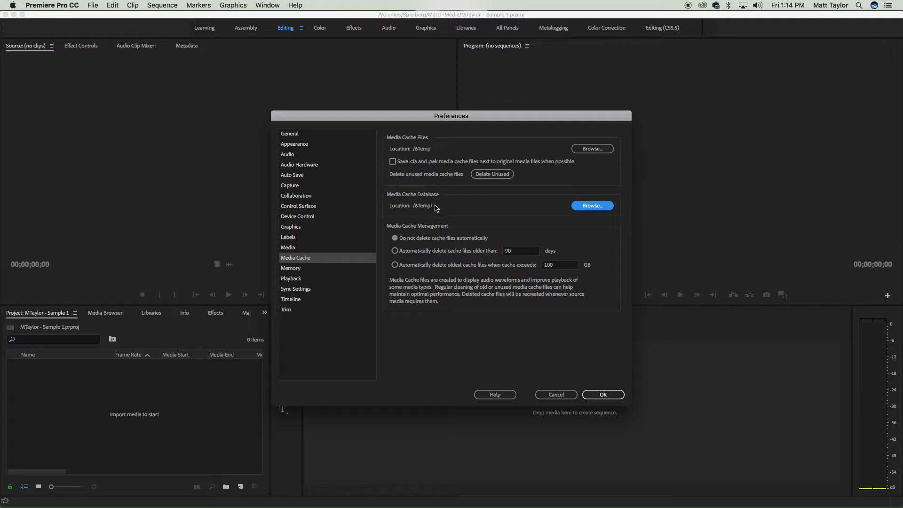
Lower the amount of RAM reserved for other applications in the Memory preferences
click(294, 268)
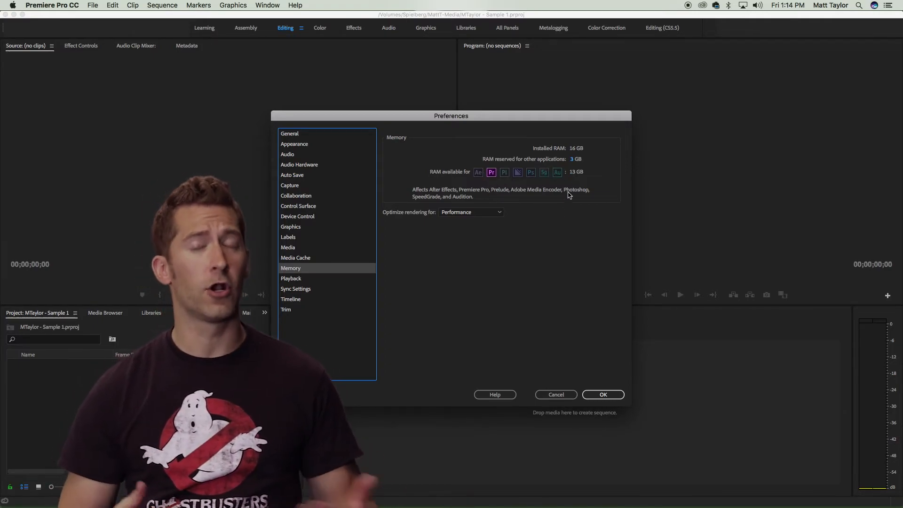
drag(572, 161, 560, 159)
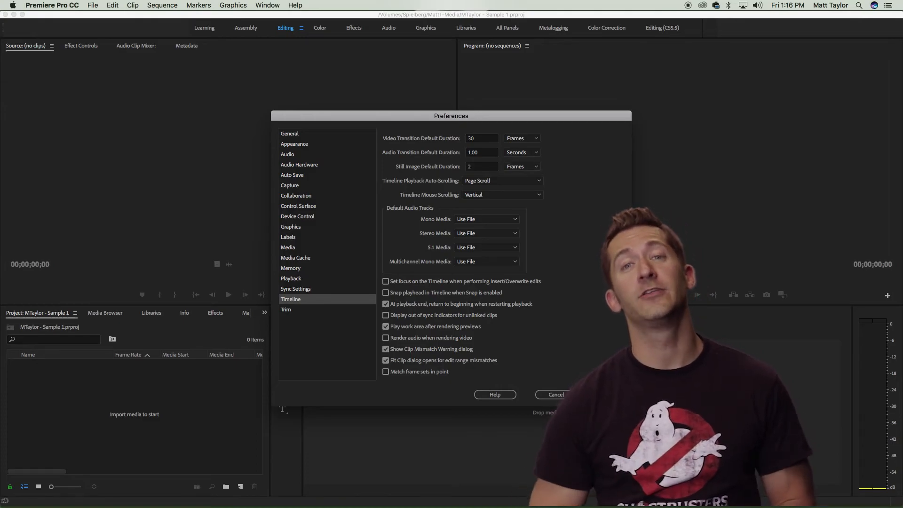
Set the still image default duration to 150 frames in the Timeline preferences
click(482, 166)
text(150)
key(Return)
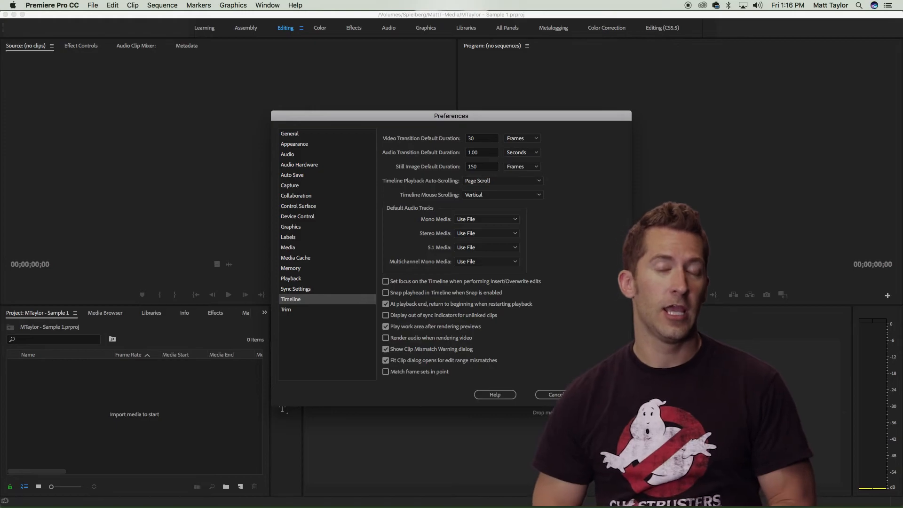
Set the still image default duration to 2 frames
click(481, 167)
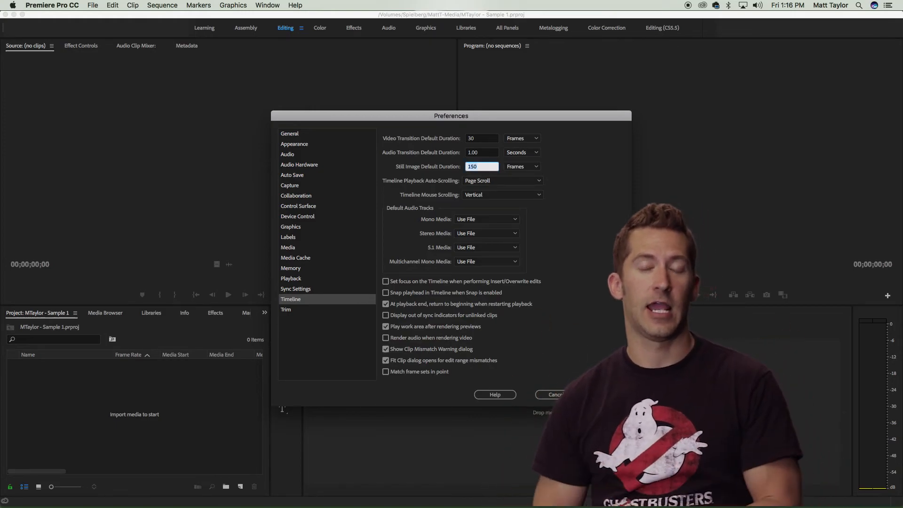
text(2)
key(Return)
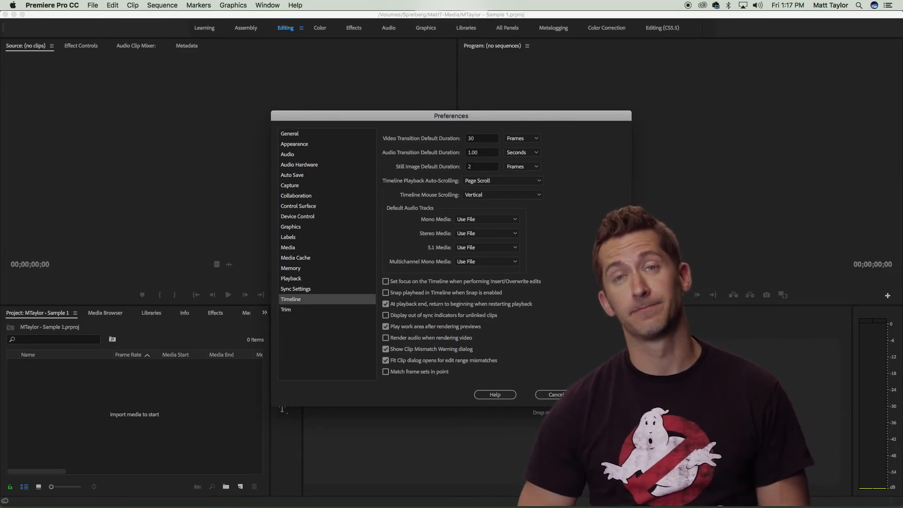
Check the Trim preferences and apply all the preference changes
click(286, 310)
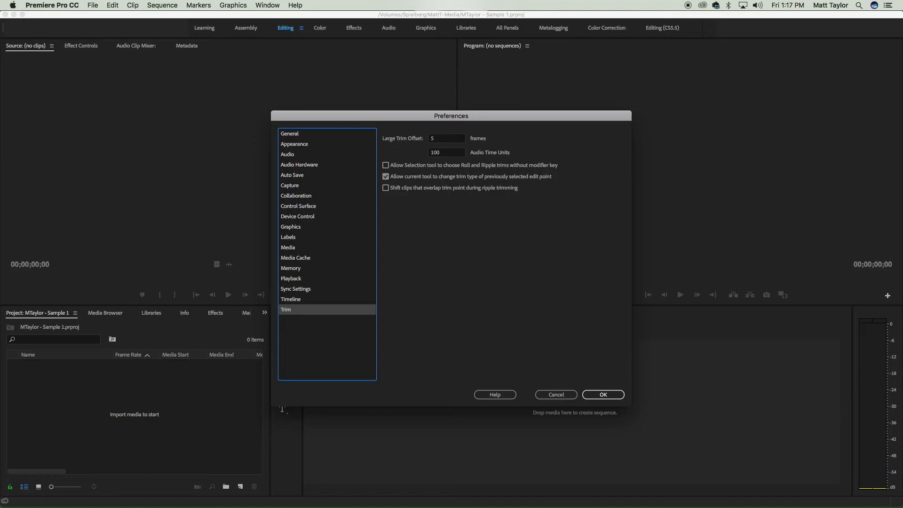
key(Return)
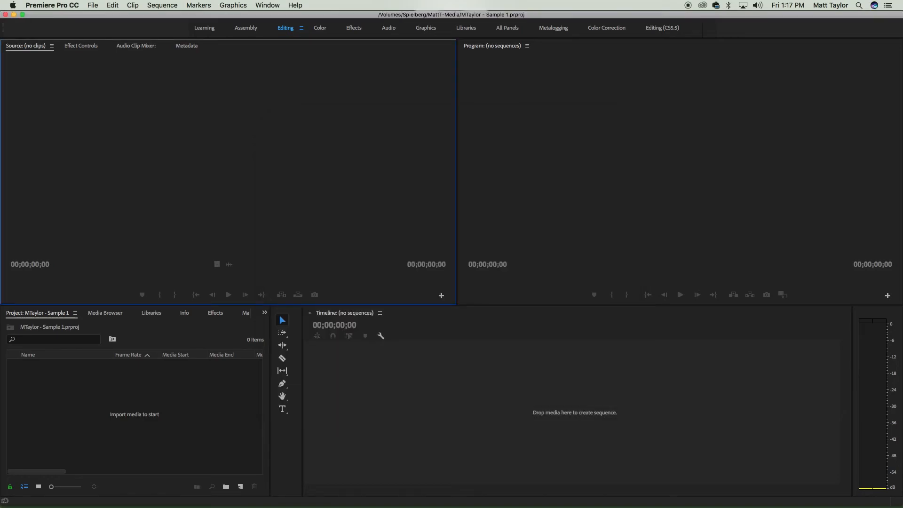